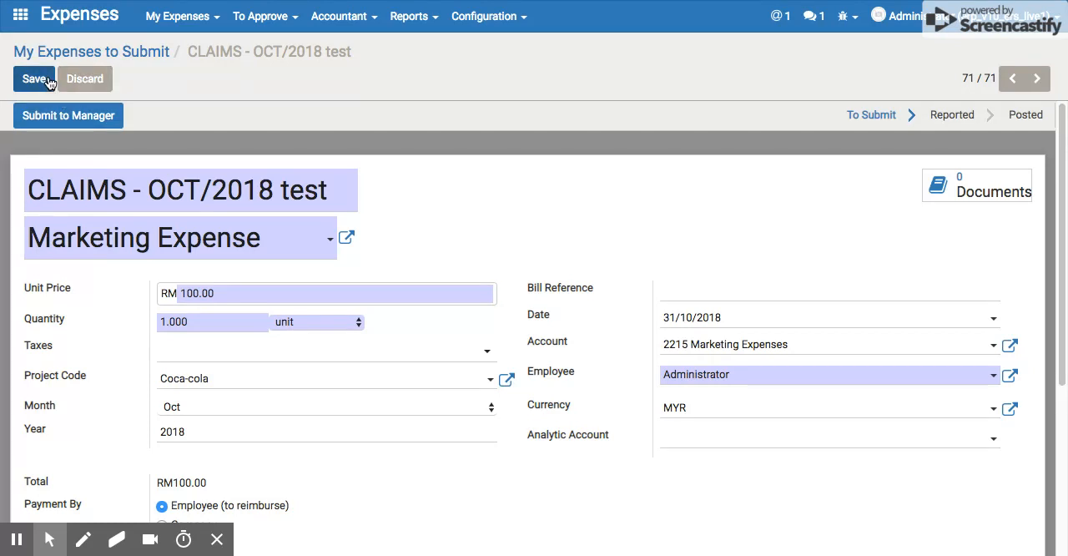
Examine the expense's description, product, unit price, project code, month and year fields.
left_click(61, 197)
left_click_drag(40, 191, 36, 190)
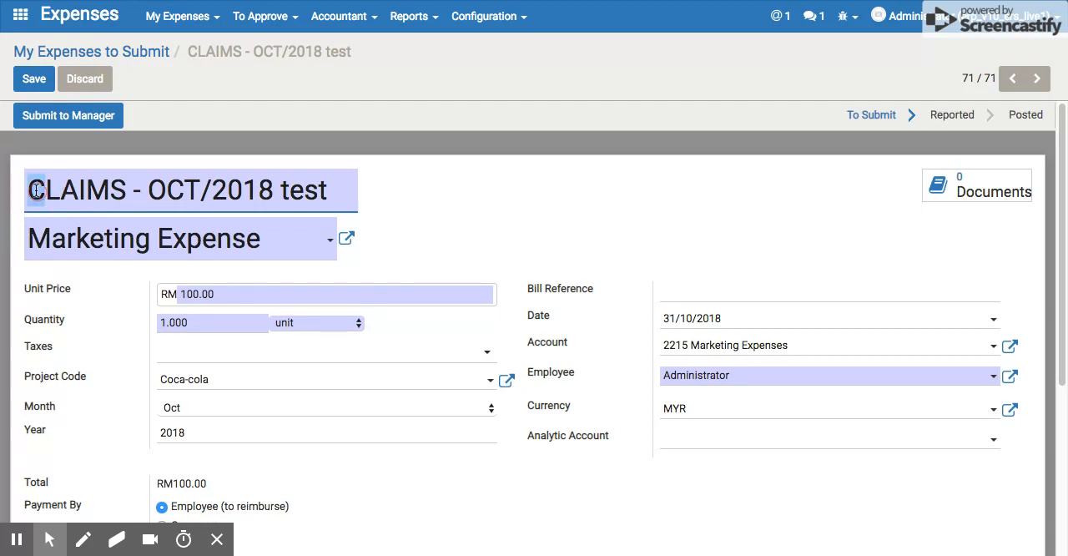
left_click(259, 188)
left_click_drag(326, 189, 52, 178)
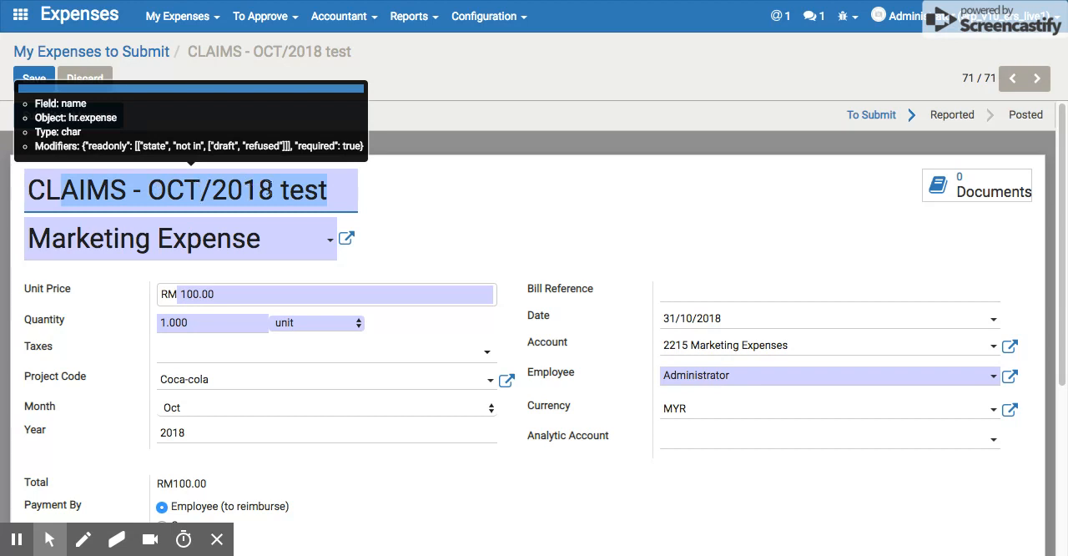
left_click(276, 192)
left_click_drag(277, 186, 343, 188)
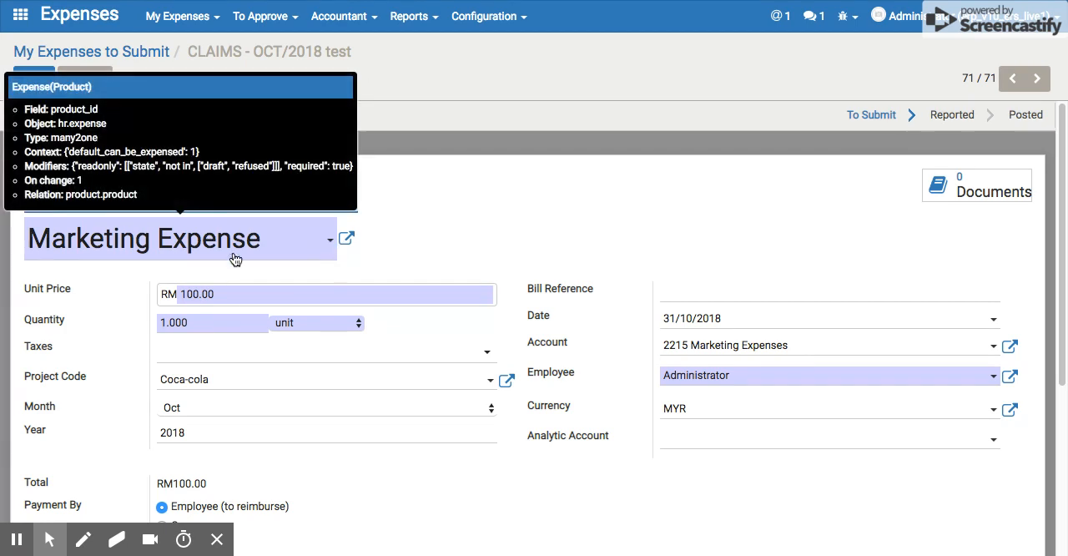
left_click(240, 295)
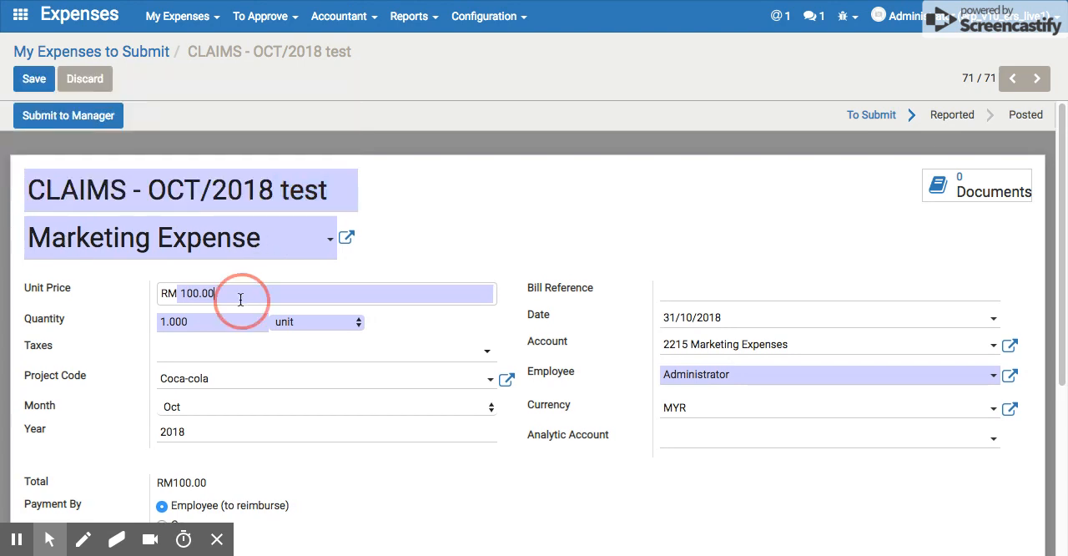
double_click(198, 295)
scroll(255, 295, "down", 1)
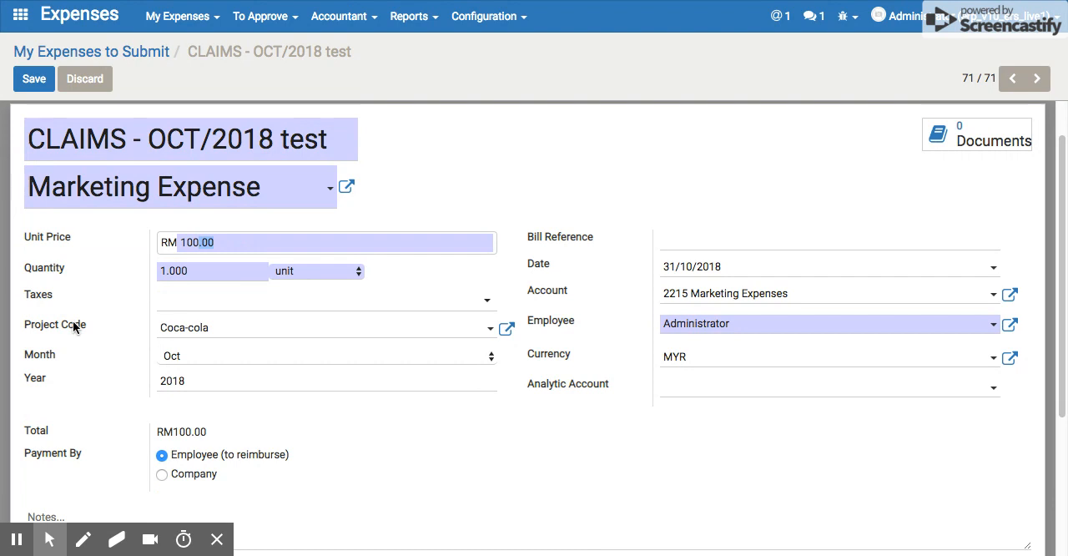
left_click(236, 330)
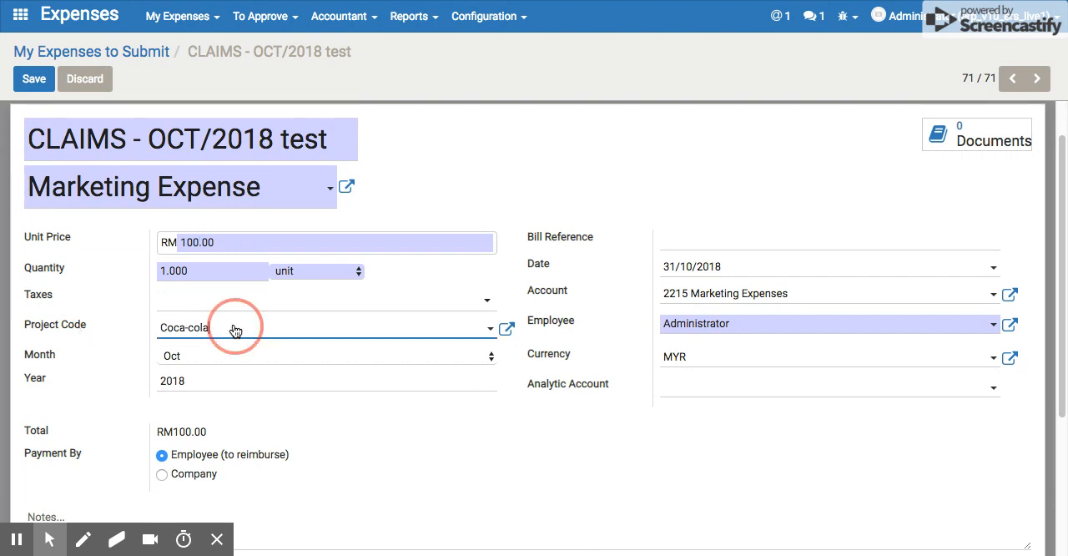
left_click(235, 331)
left_click(223, 357)
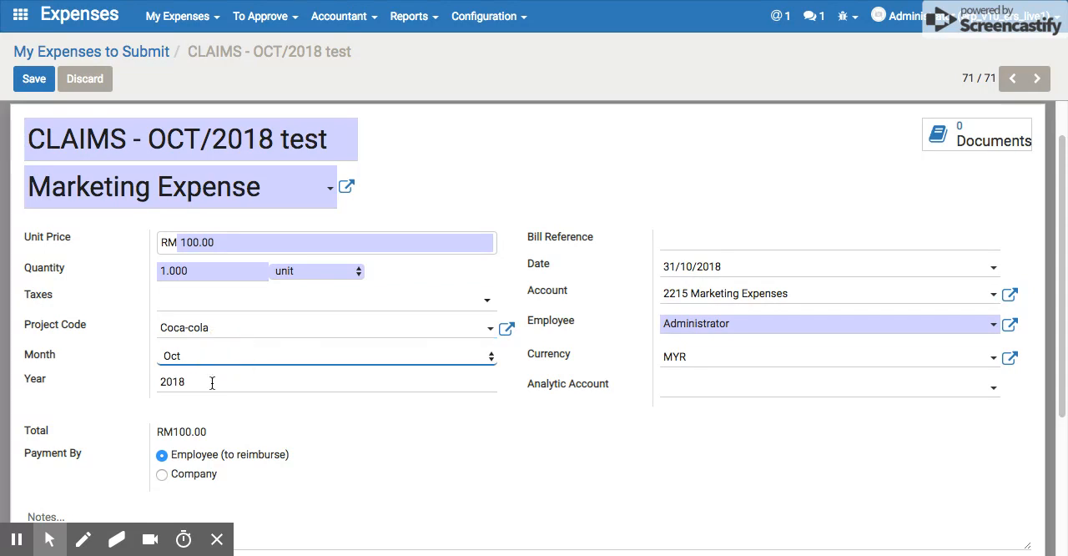
left_click(215, 381)
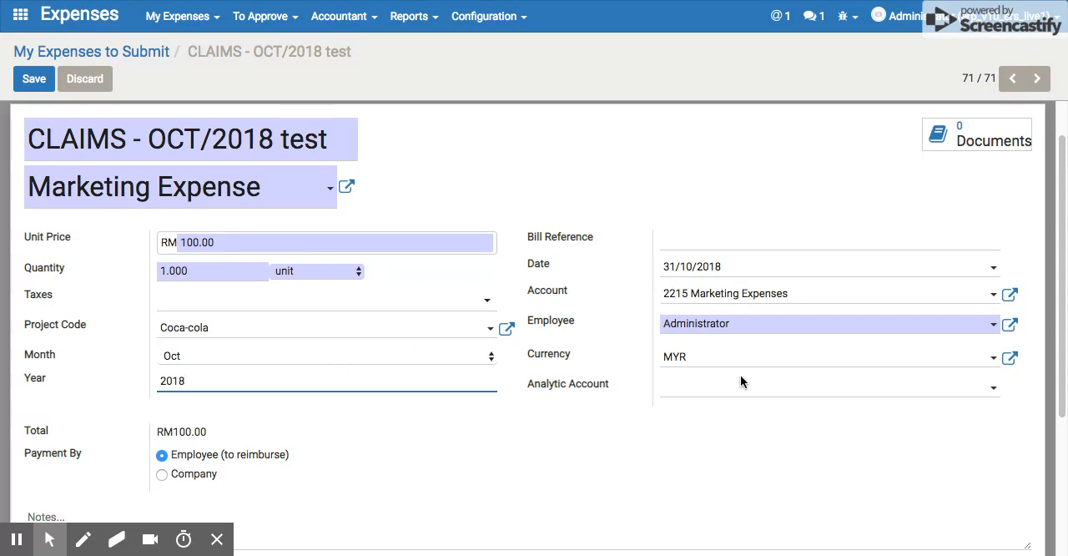
scroll(359, 358, "down", 1)
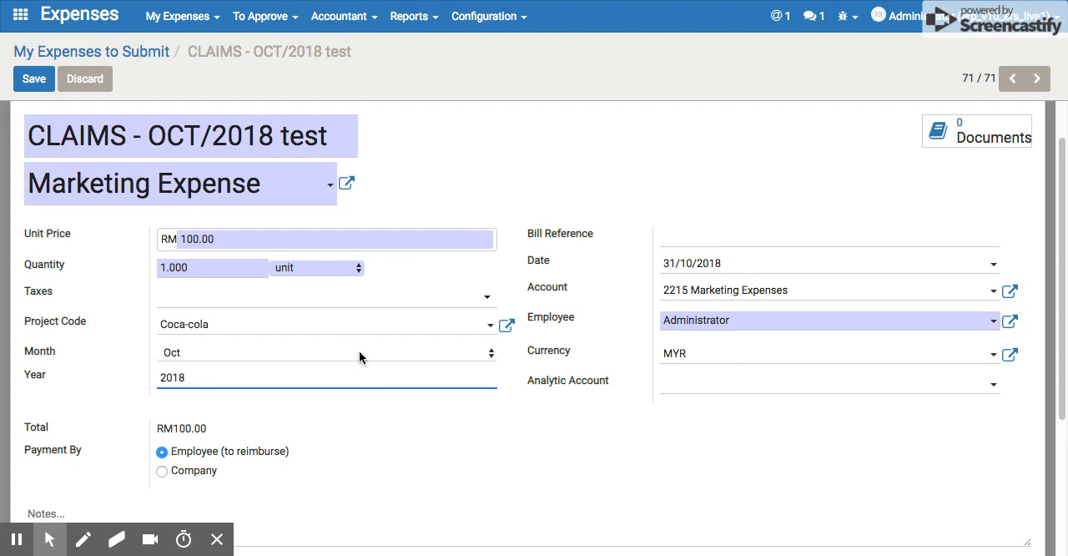
scroll(214, 154, "up", 1)
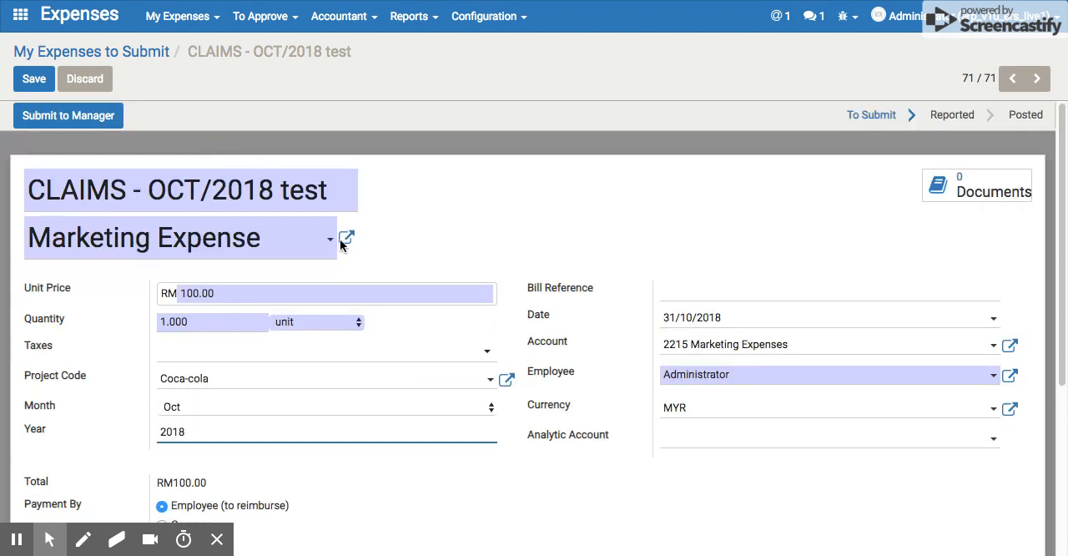
Save the marketing expense and submit it to the manager as a new expense report.
left_click(32, 81)
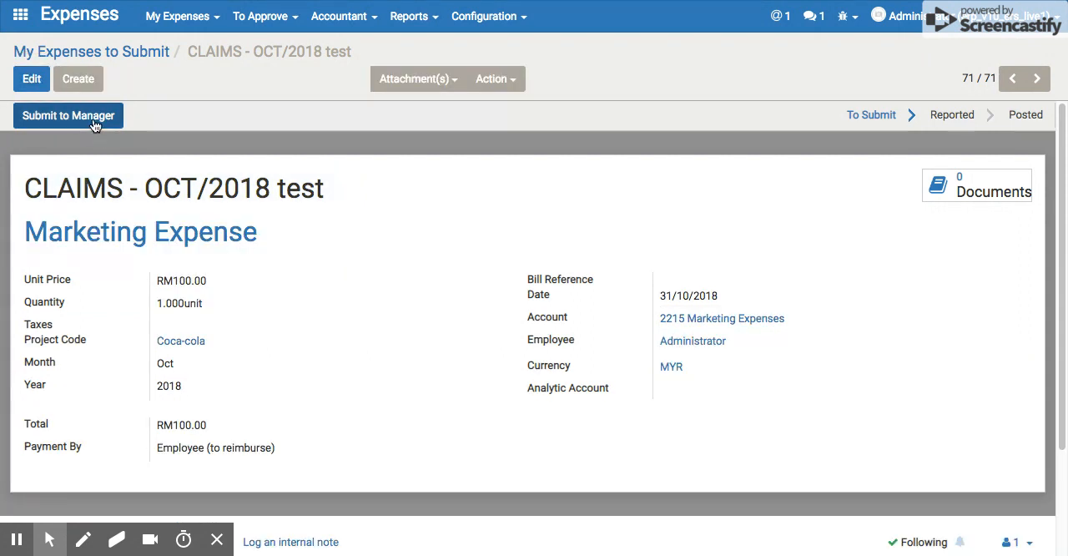
left_click(68, 116)
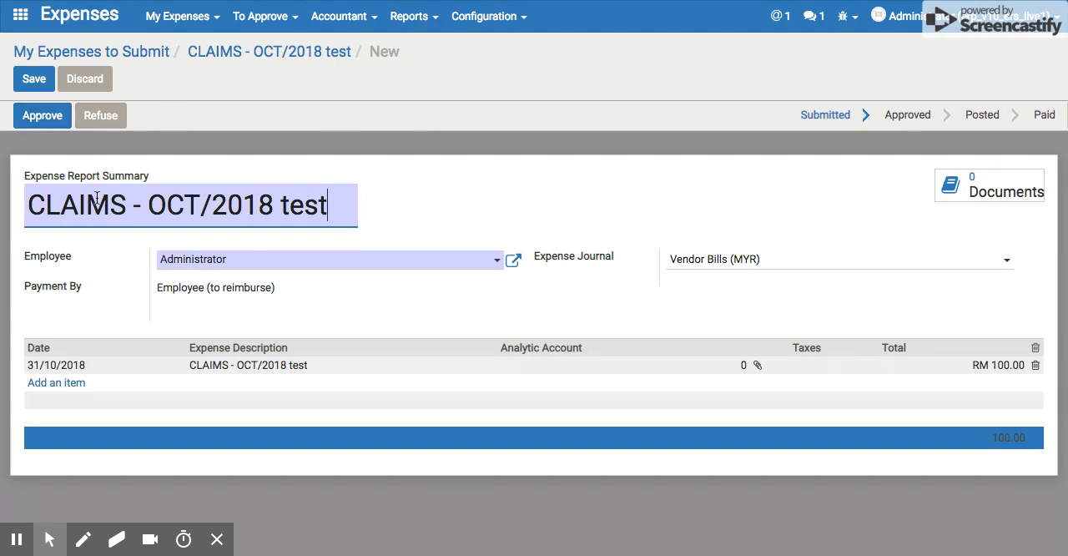
left_click_drag(36, 205, 326, 204)
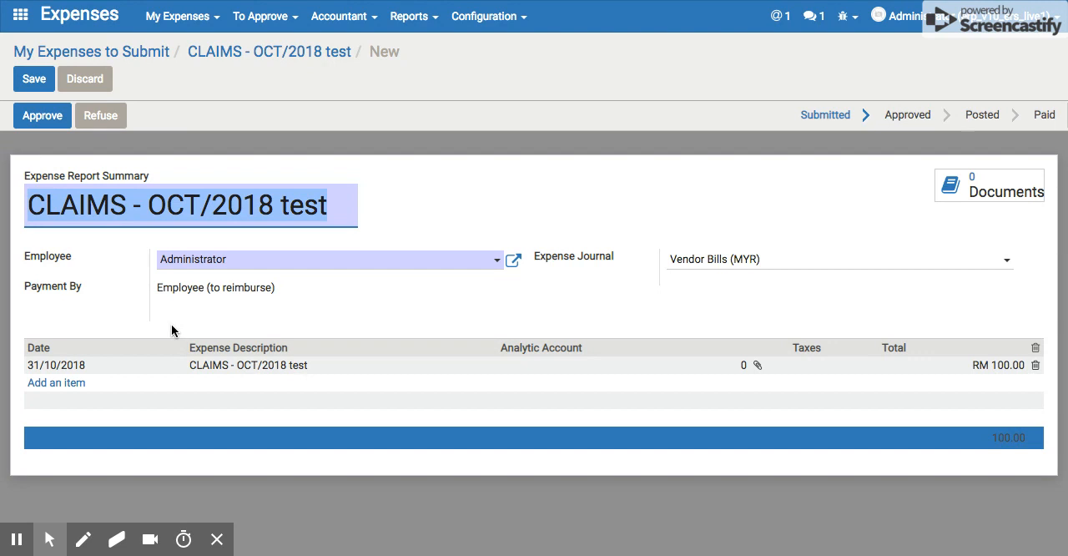
Start creating a new expense line from within the expense report.
left_click(57, 389)
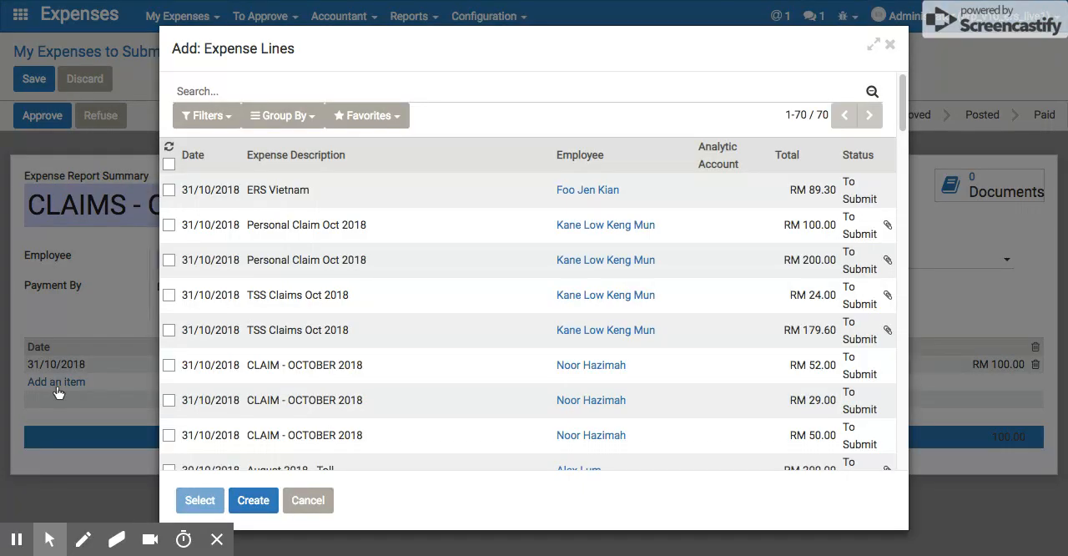
left_click(253, 501)
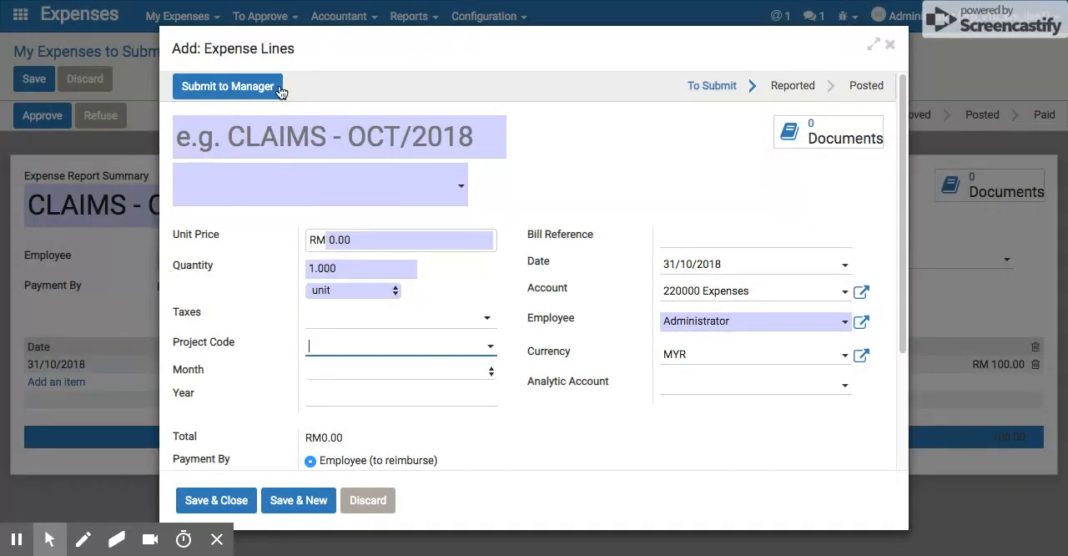
mouse_move(338, 134)
left_click(465, 185)
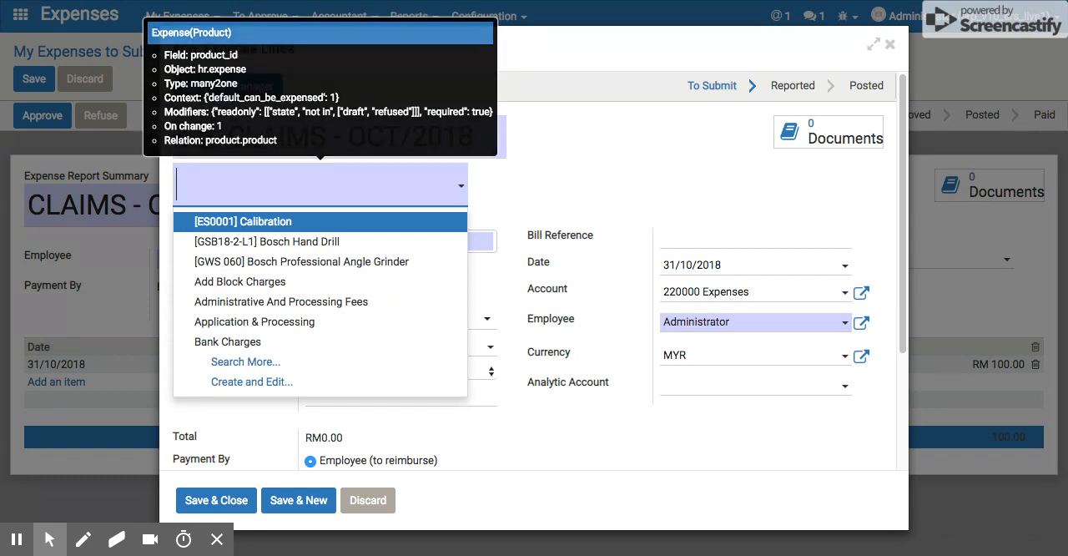
left_click(576, 180)
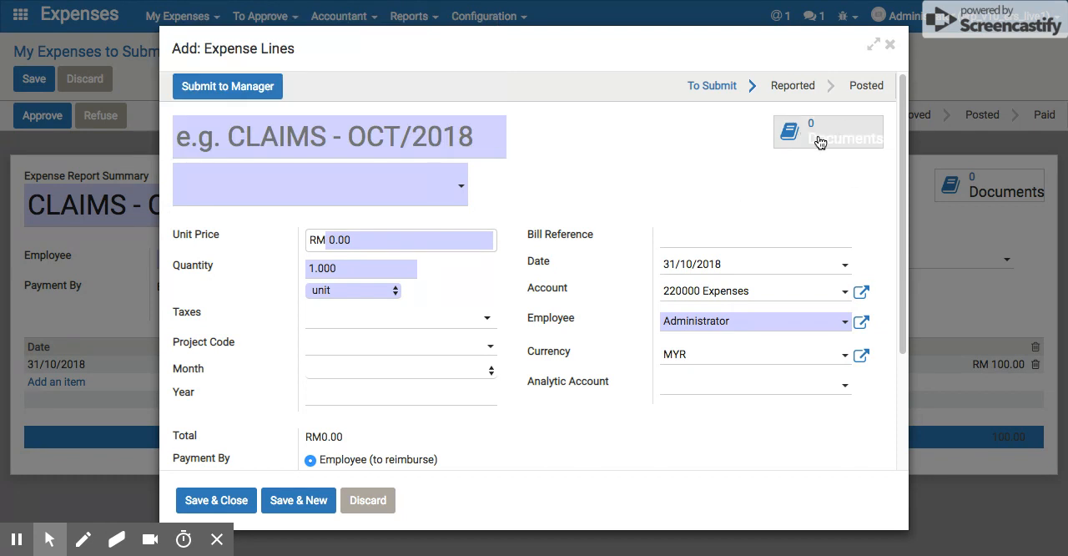
Set the new line's product to Marketing Expense and its unit price to RM 50.
left_click(291, 184)
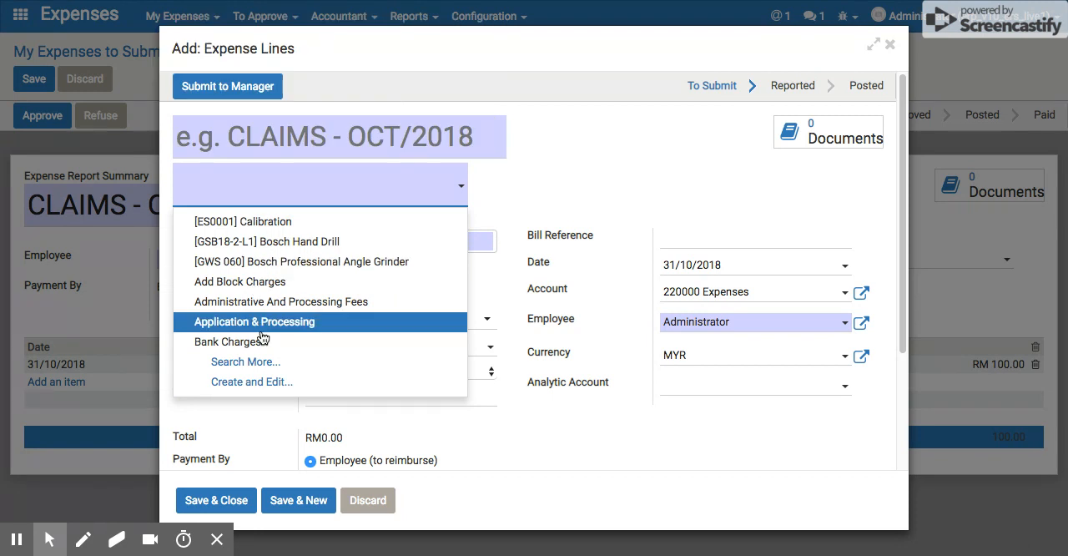
left_click(256, 191)
type("m")
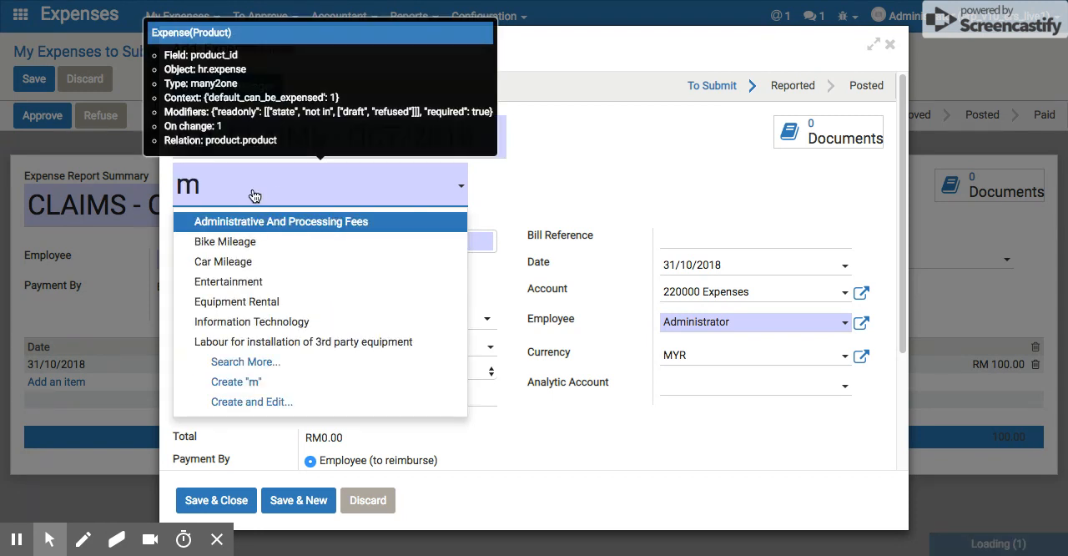
type("a")
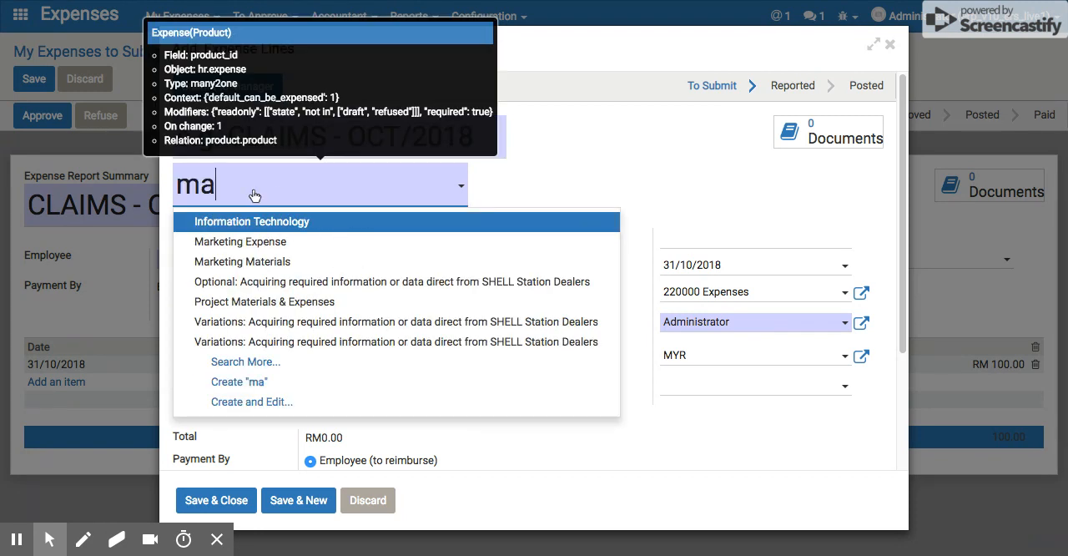
left_click(250, 241)
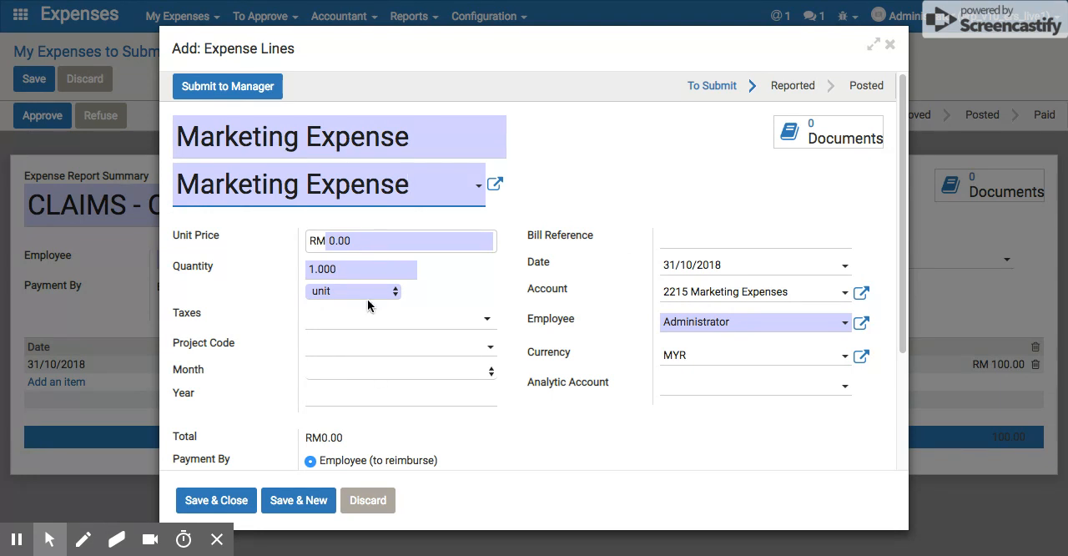
left_click(359, 242)
type("6")
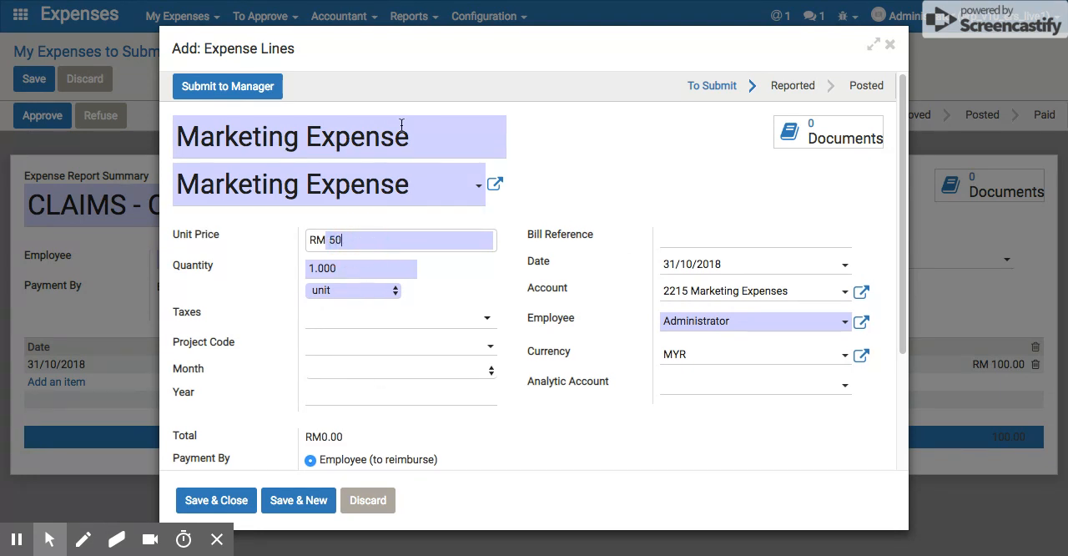
Change the expense line's product to Toll.
left_click(453, 184)
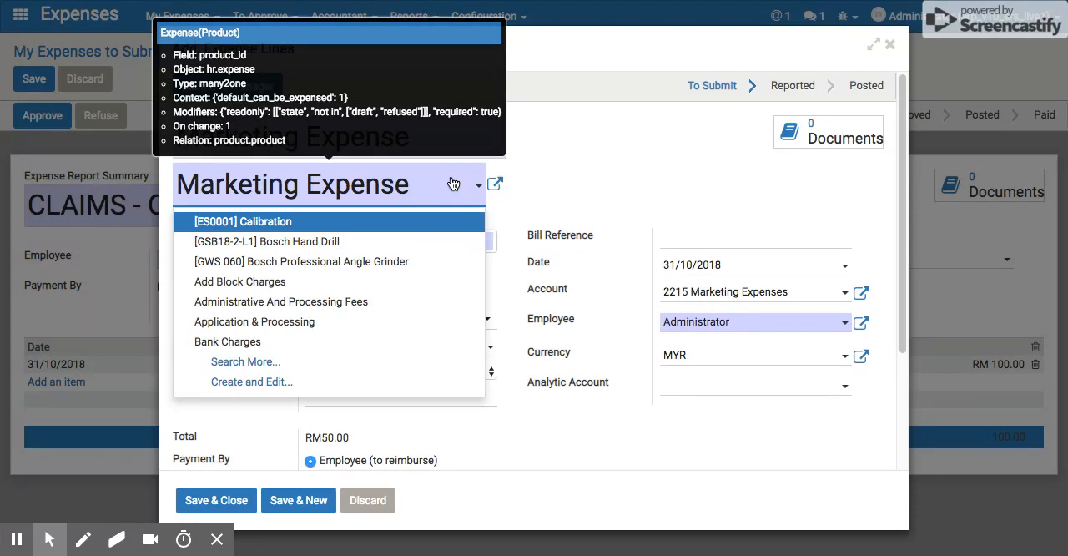
left_click_drag(407, 184, 144, 170)
type("Toll")
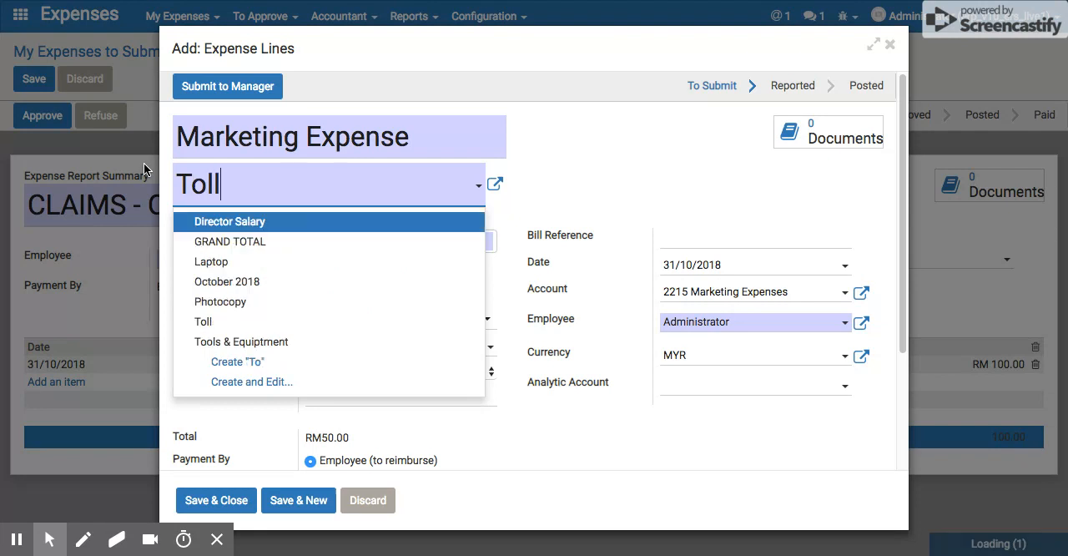
left_click(200, 223)
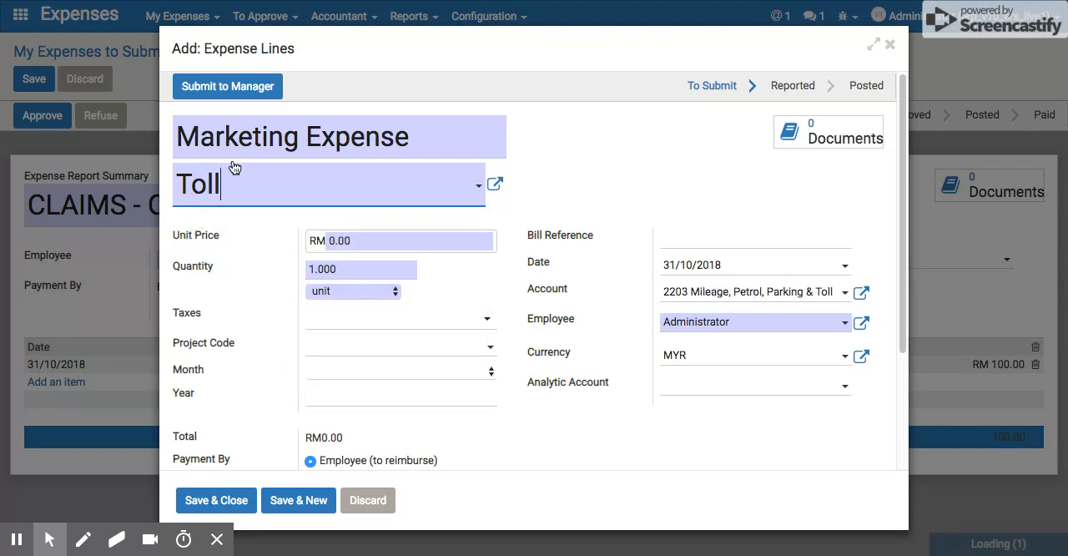
Replace the expense line's description with "Toll claim".
triple_click(290, 140)
type("T")
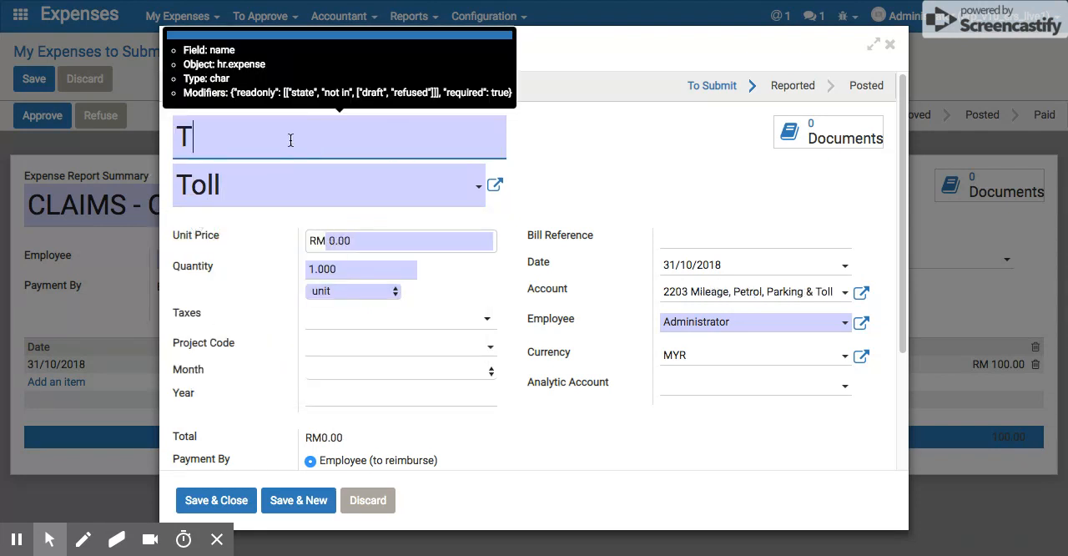
type("oll Ex")
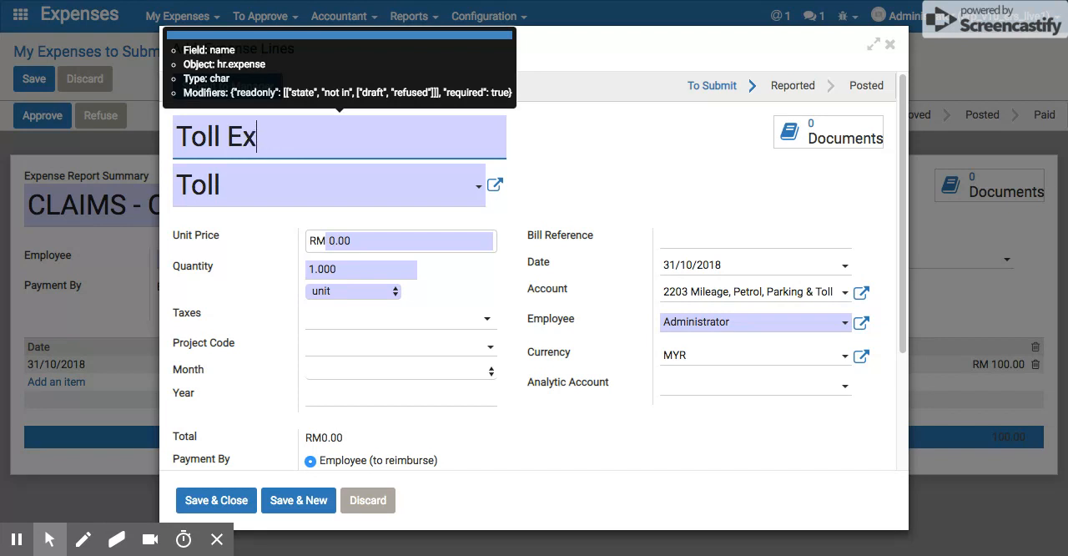
key("BackSpace")
key("BackSpace")
type("cvla")
key("BackSpace")
key("BackSpace")
key("BackSpace")
type("laim")
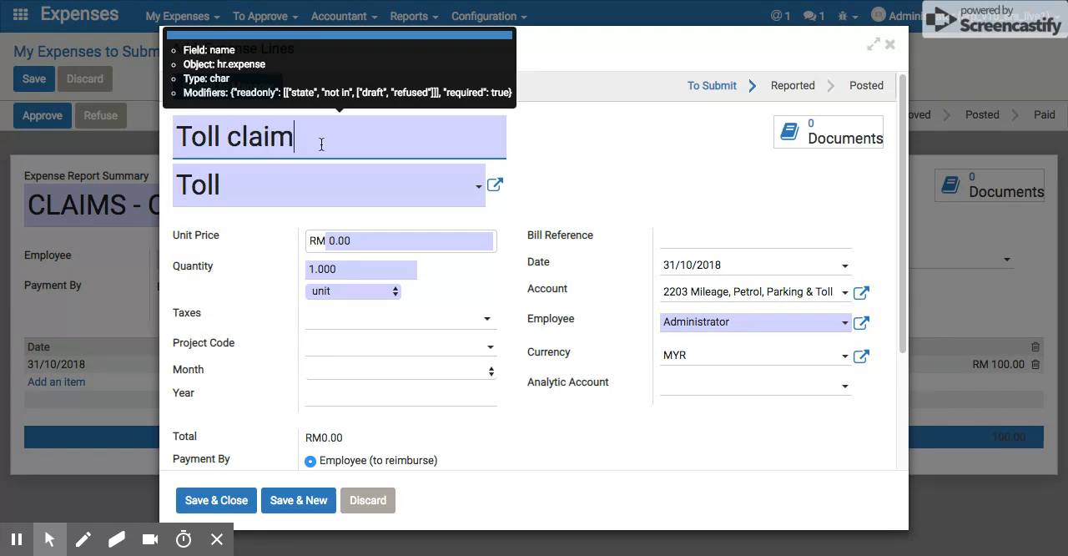
left_click_drag(321, 144, 142, 119)
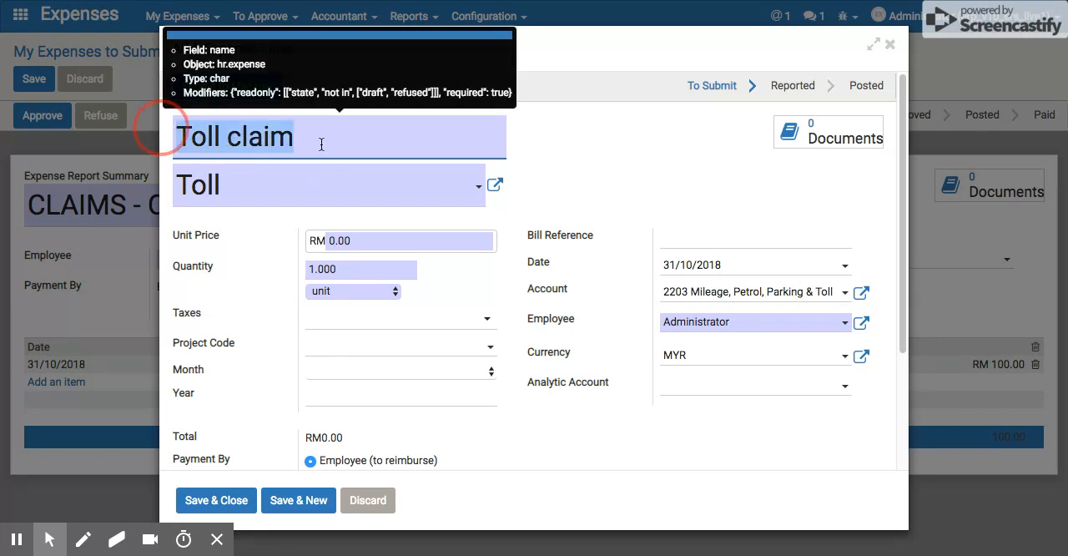
Fill in the toll line with unit price RM 50, project code Coca-cola, month Oct and year 2018.
left_click(361, 241)
type("50")
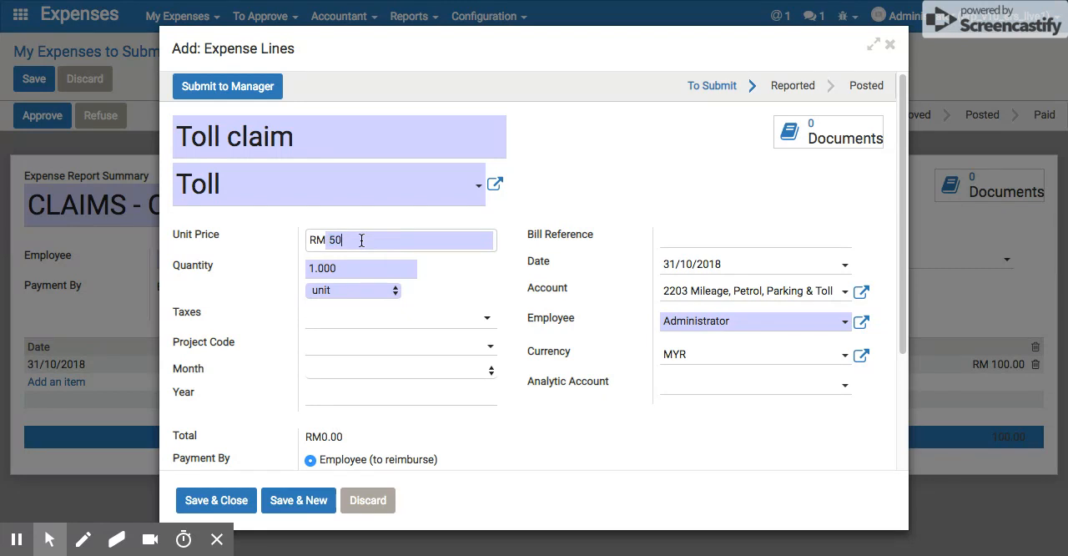
left_click(376, 342)
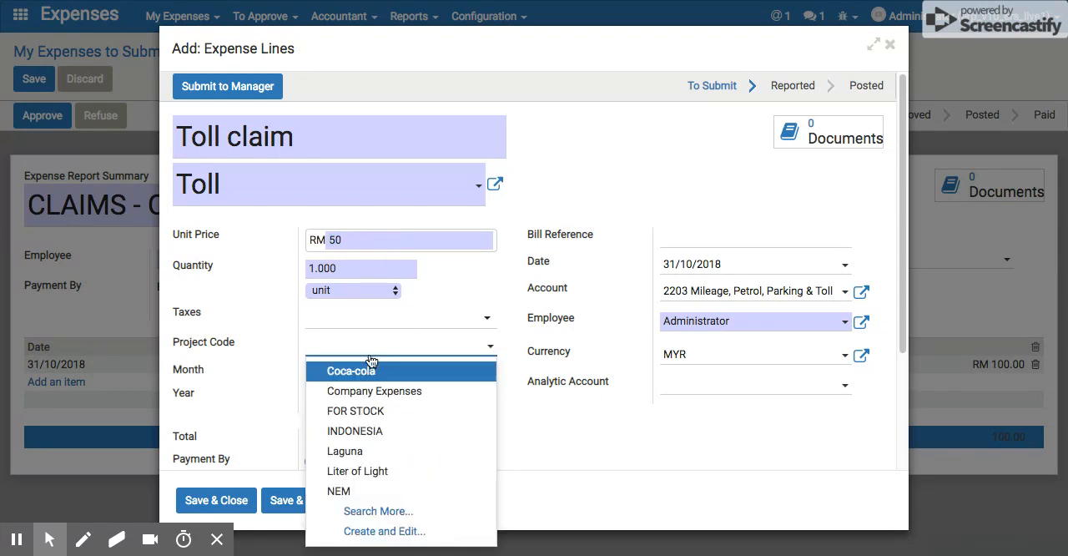
left_click(370, 369)
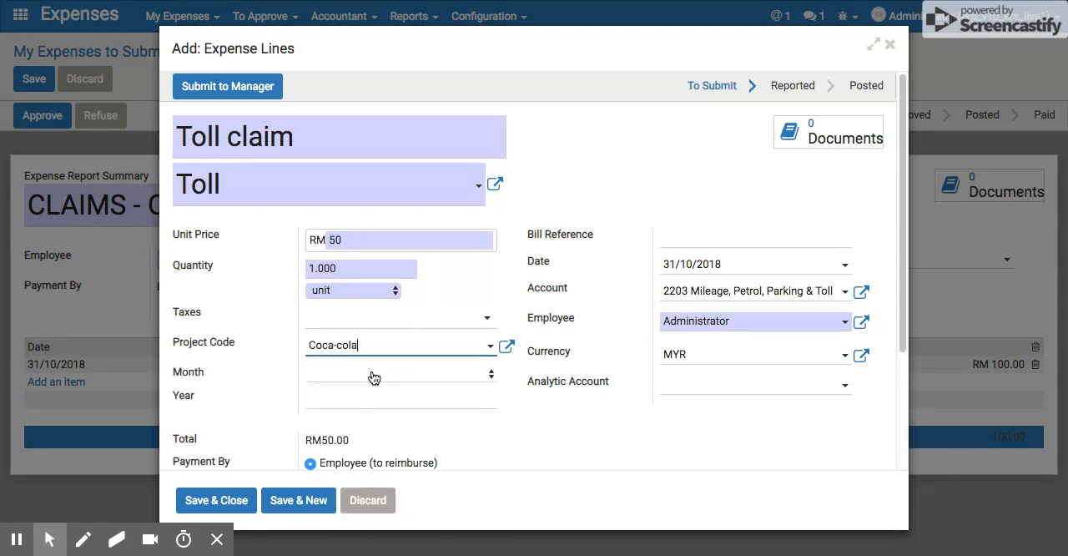
left_click(375, 371)
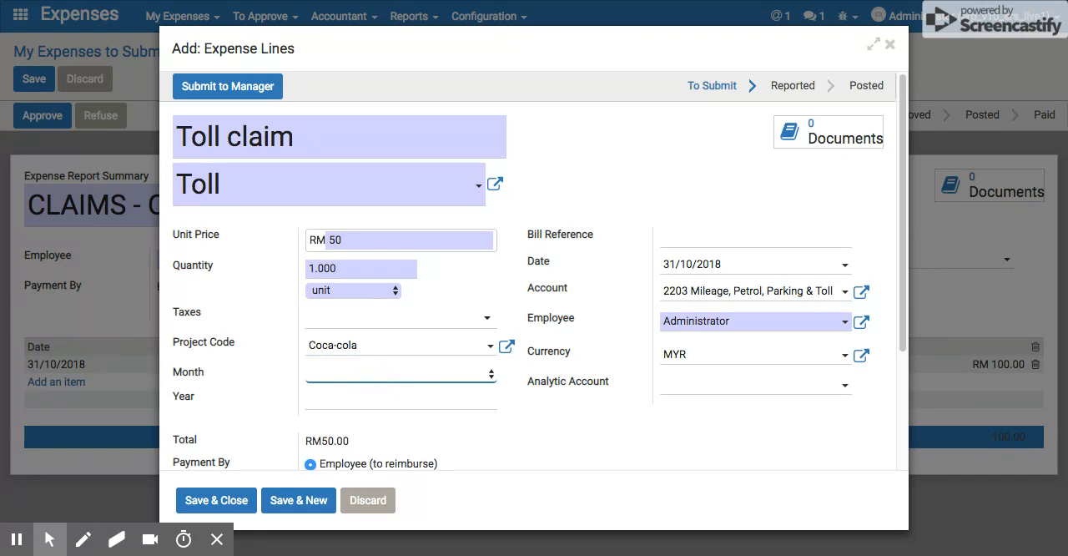
left_click(334, 401)
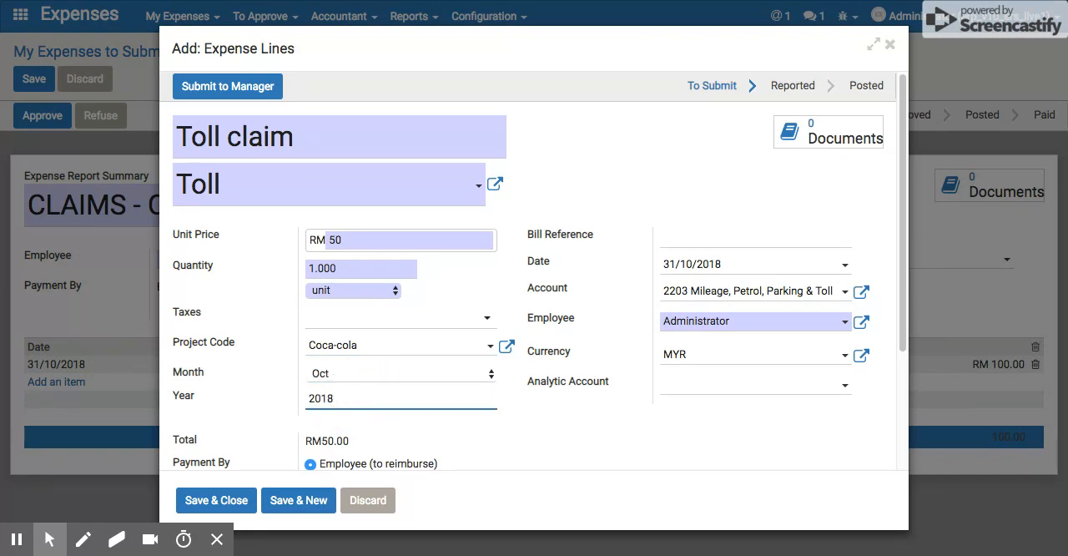
Save and close the toll expense line, and save the expense report.
left_click(233, 503)
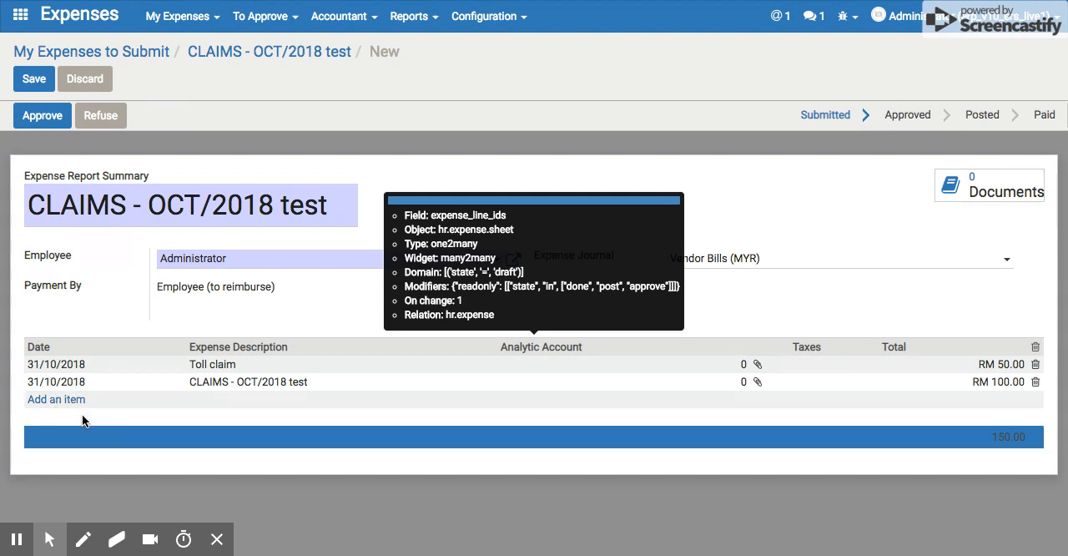
left_click(42, 81)
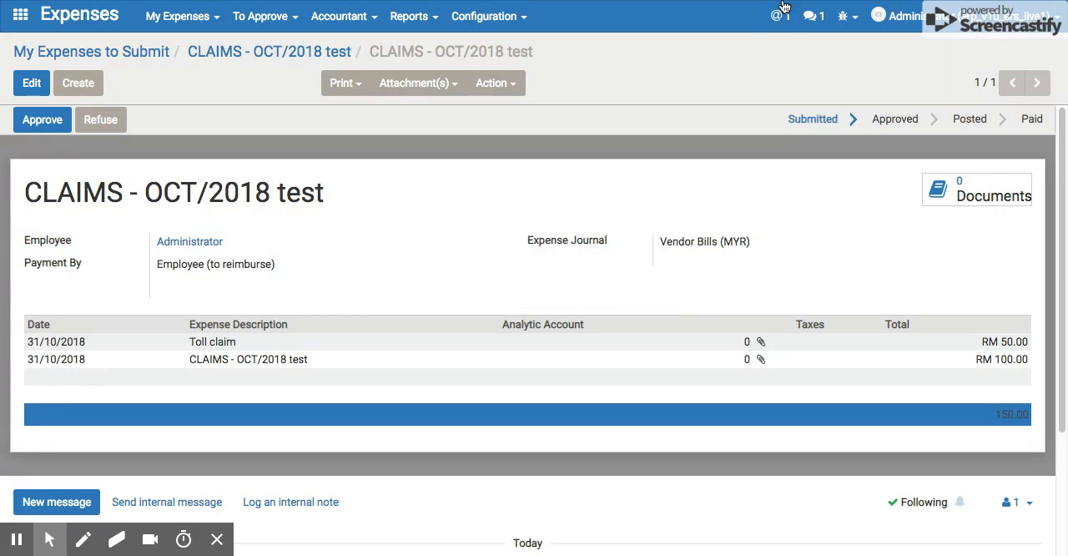
left_click(220, 541)
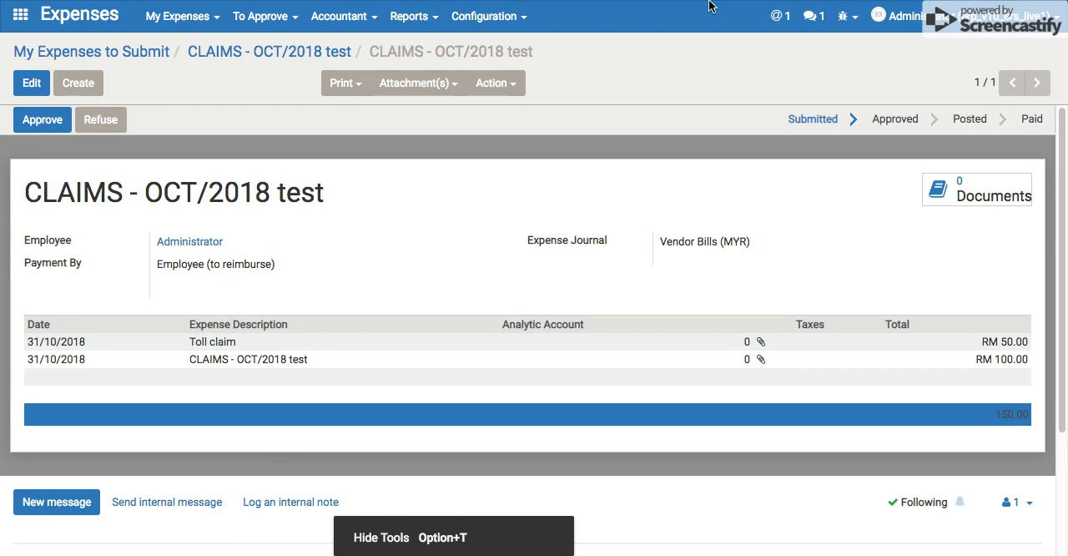